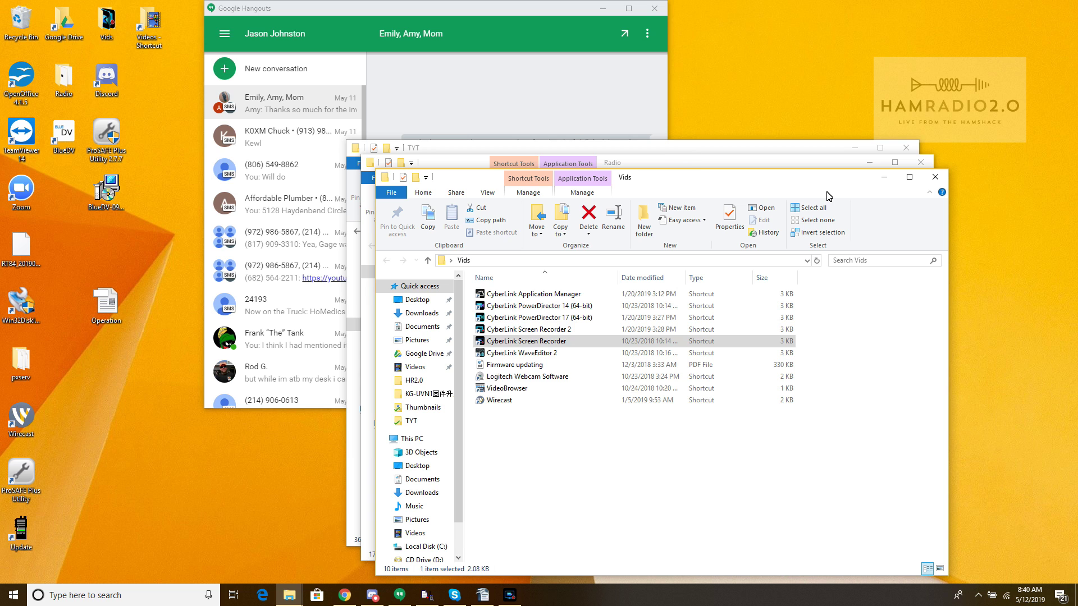
Launch UpgradeDownload from the Radio folder and load MD9600-CSV-V06.03 (2).bin from Downloads\Skype\All as the user program upgrade file.
{"action": "left_click", "coordinate": [886, 179]}
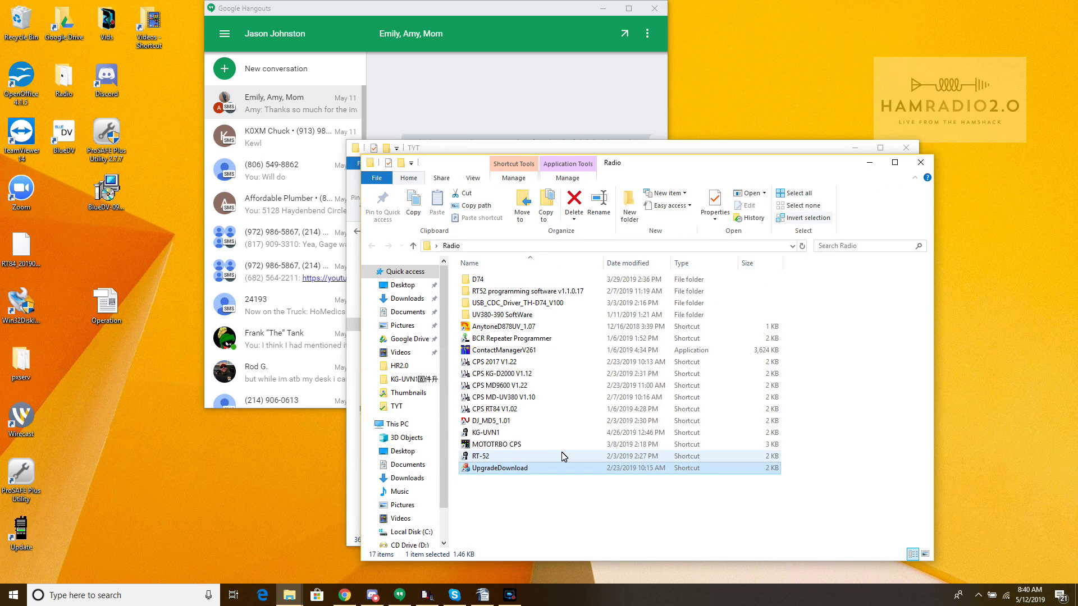
{"action": "double_click", "coordinate": [492, 469]}
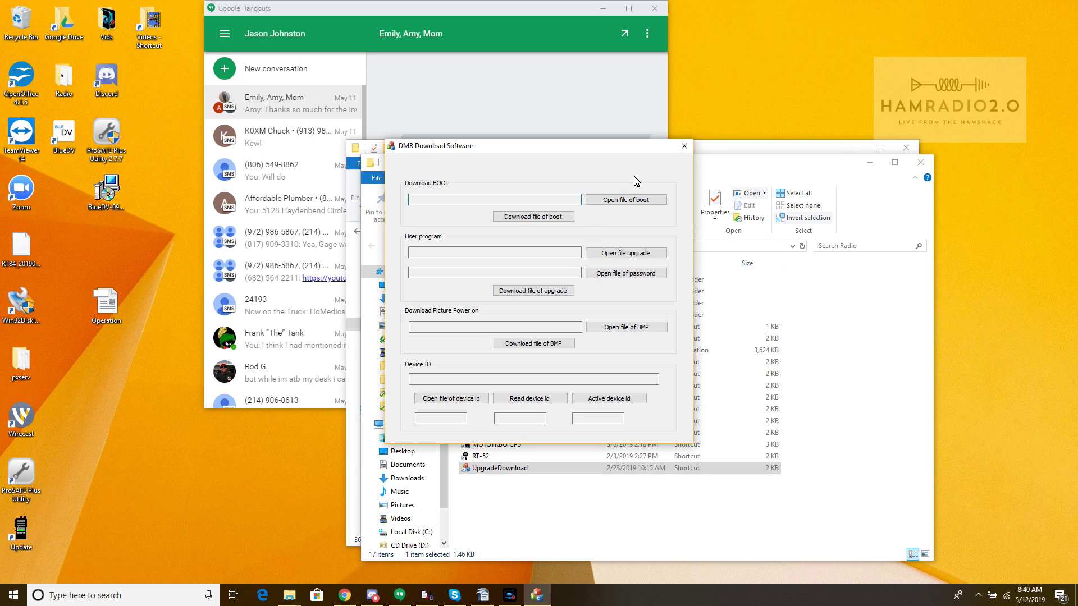
{"action": "left_click", "coordinate": [626, 256]}
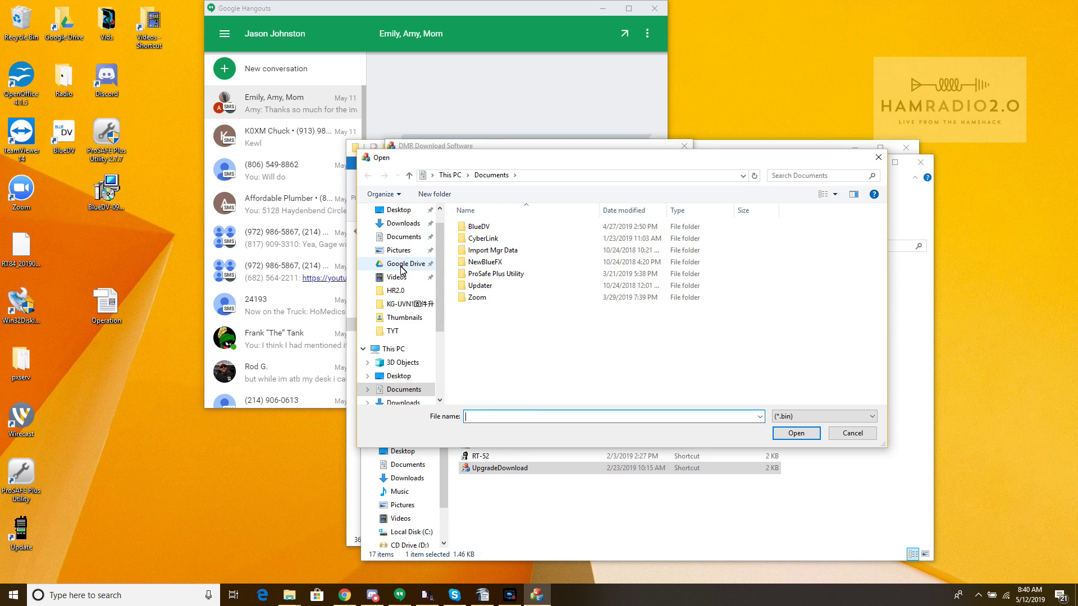
{"action": "left_click", "coordinate": [402, 224]}
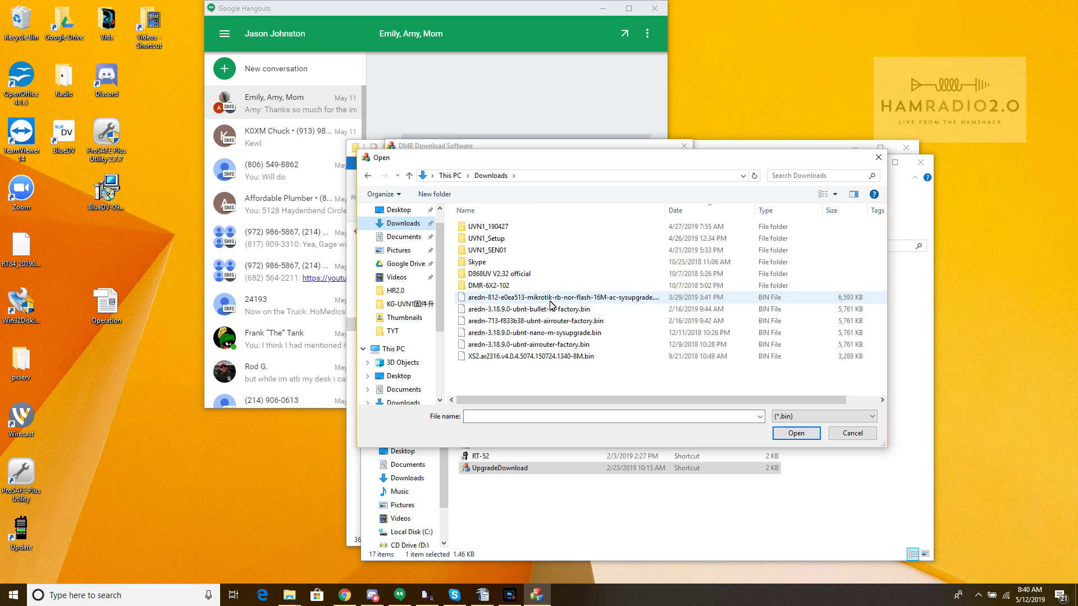
{"action": "double_click", "coordinate": [504, 262]}
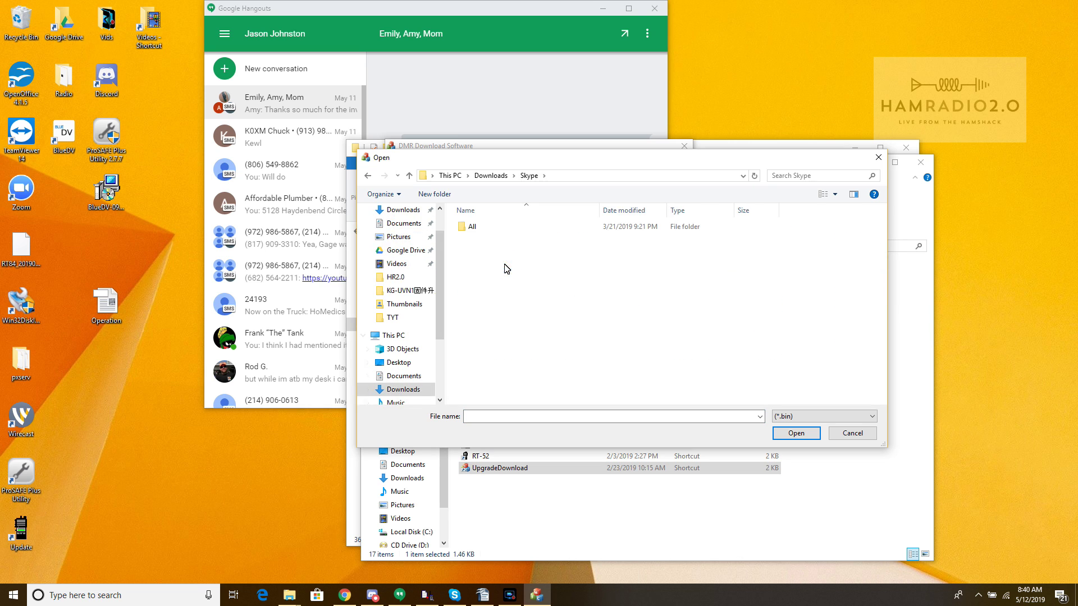
{"action": "double_click", "coordinate": [481, 228]}
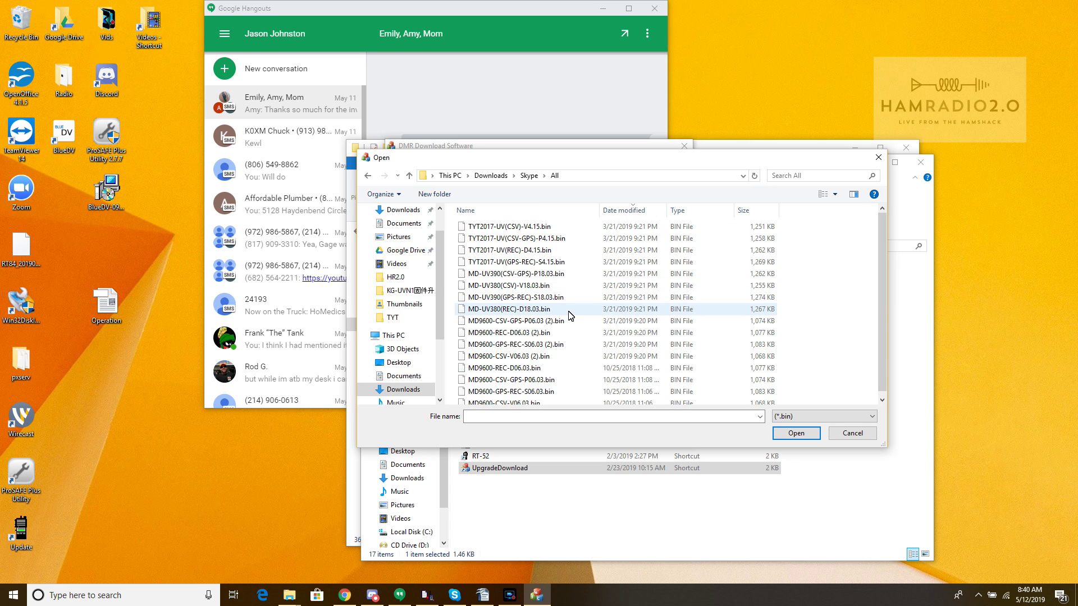
{"action": "left_click", "coordinate": [536, 358]}
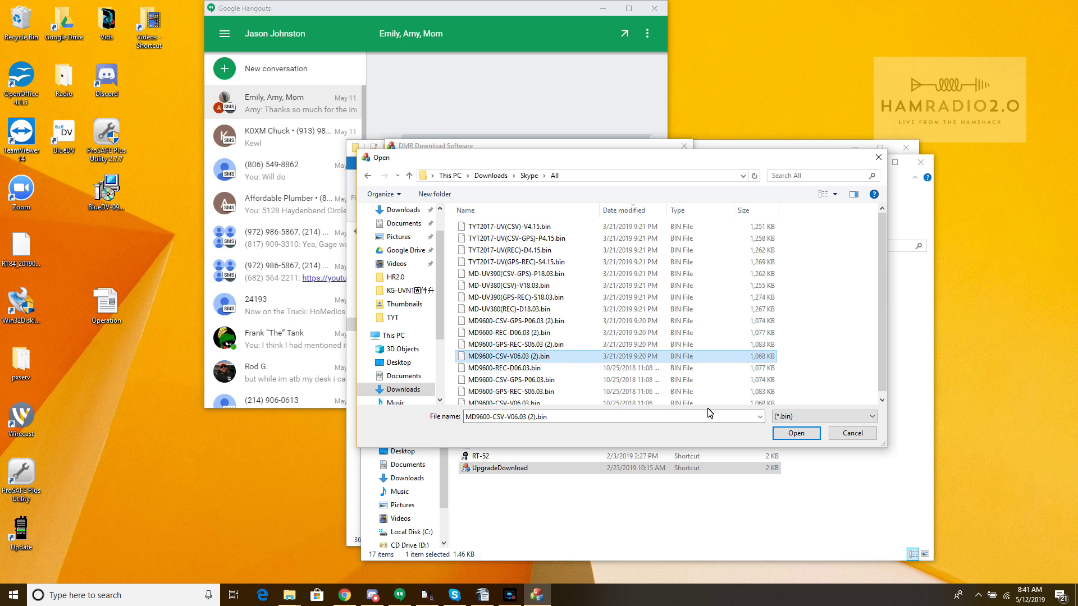
{"action": "left_click", "coordinate": [787, 436]}
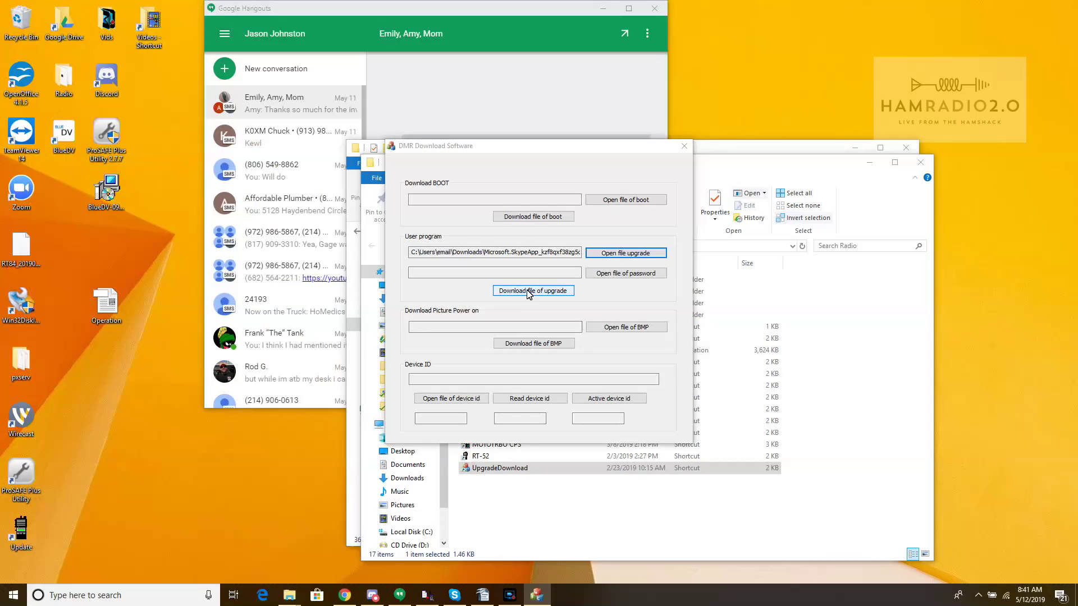
Download the loaded upgrade file to the radio and acknowledge the completion message.
{"action": "left_click", "coordinate": [529, 290]}
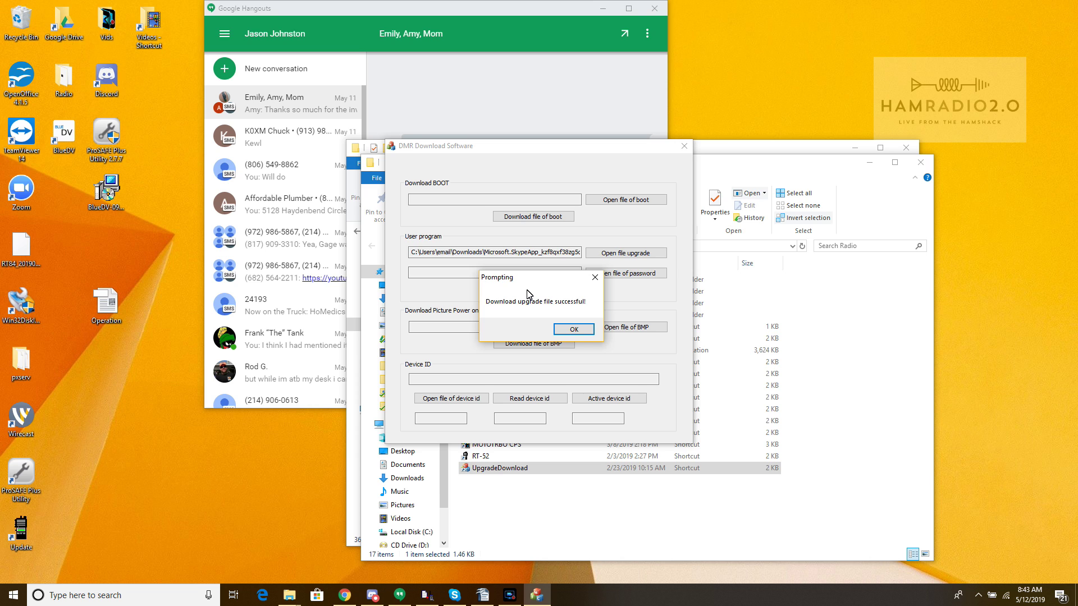
{"action": "left_click", "coordinate": [574, 331]}
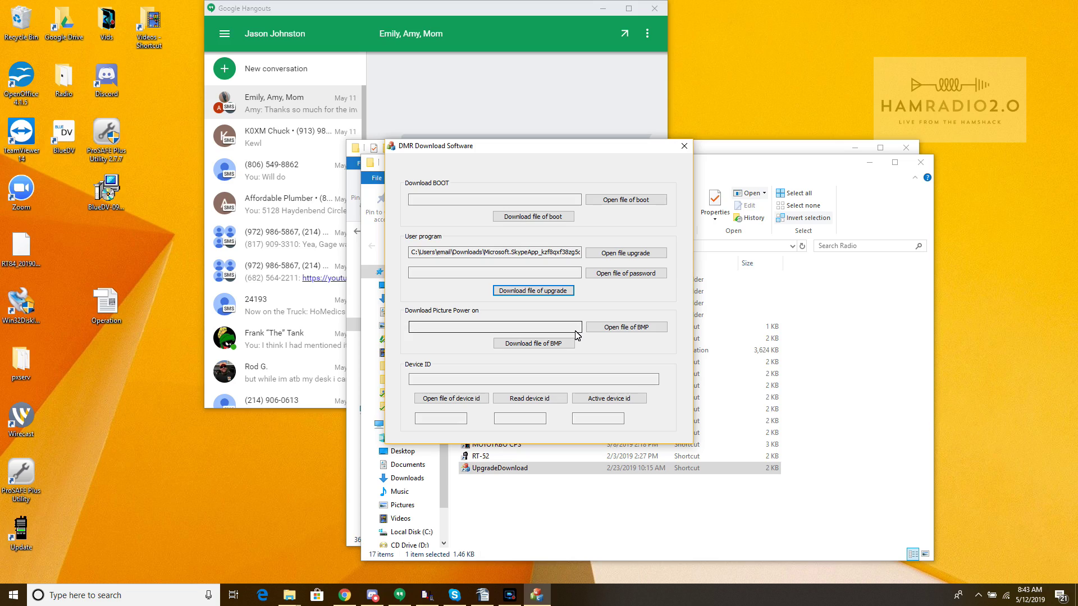
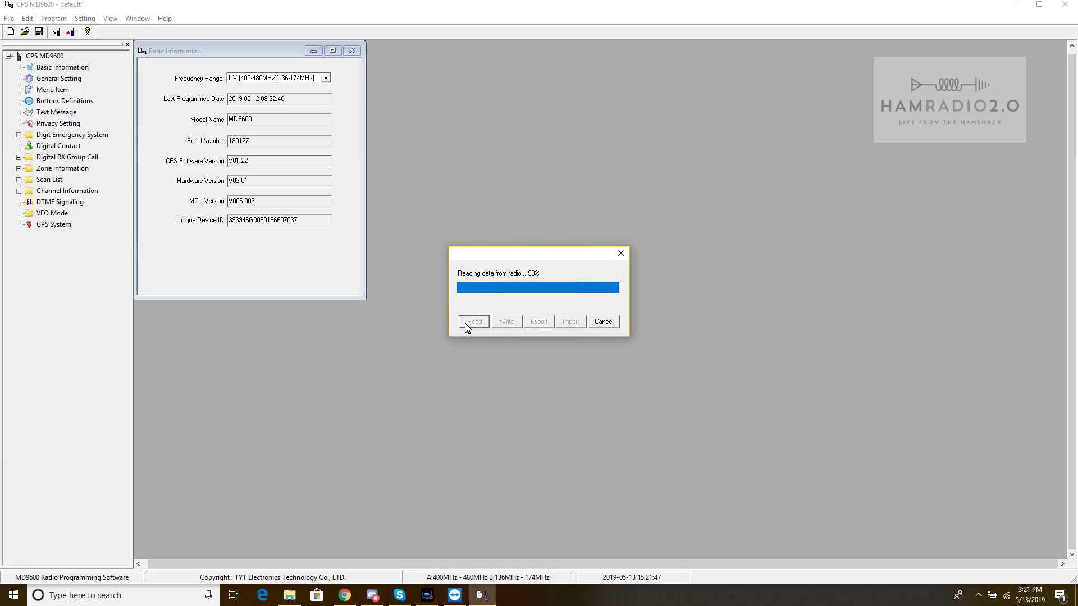
Export the contacts read from the radio to the Downloads folder as user3 in CSV format and dismiss the prompt.
{"action": "left_click", "coordinate": [537, 327]}
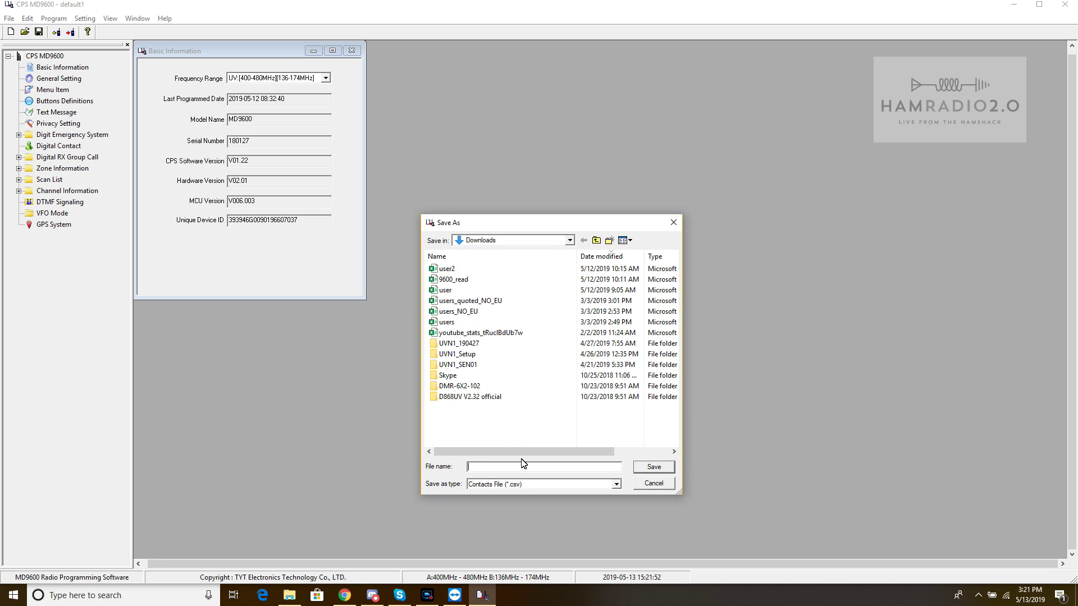
{"action": "left_click", "coordinate": [448, 269]}
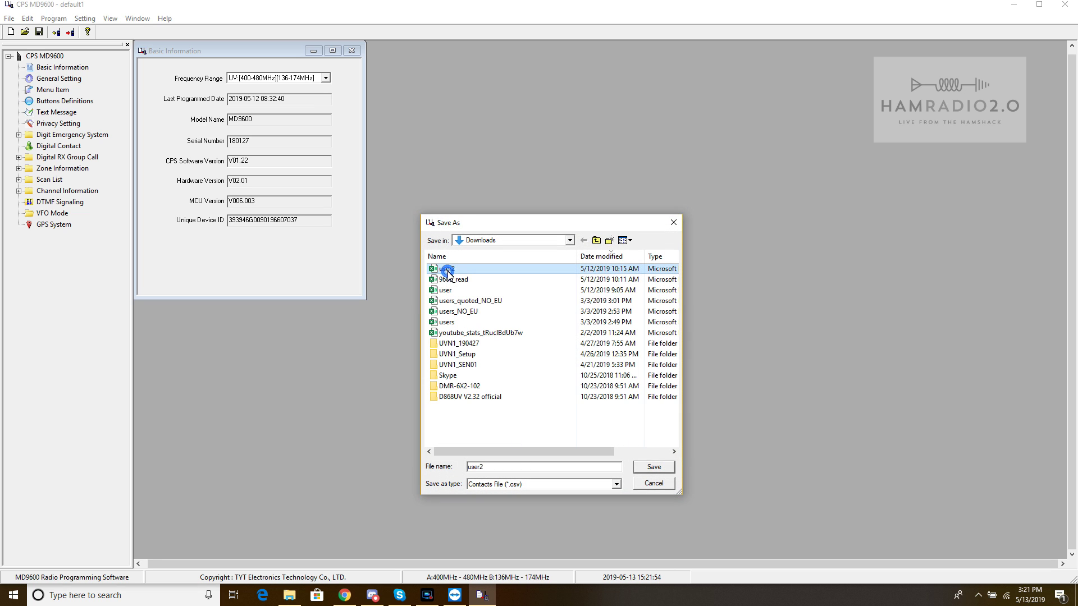
{"action": "left_click", "coordinate": [513, 467]}
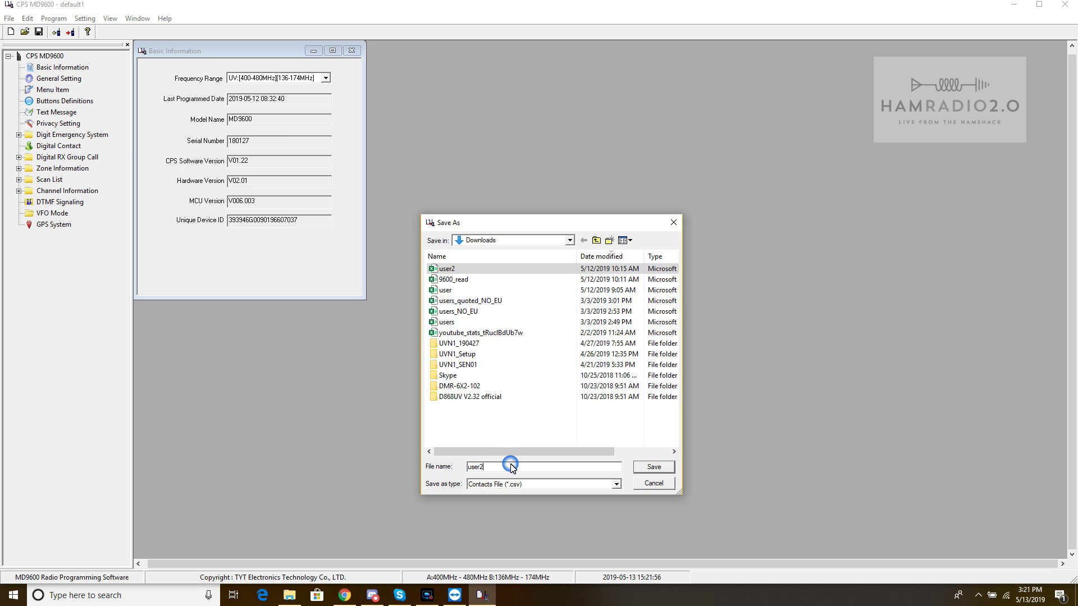
{"action": "key", "text": "BackSpace"}
{"action": "type", "text": "4"}
{"action": "key", "text": "BackSpace"}
{"action": "key", "text": "Escape"}
{"action": "left_click", "coordinate": [670, 472]}
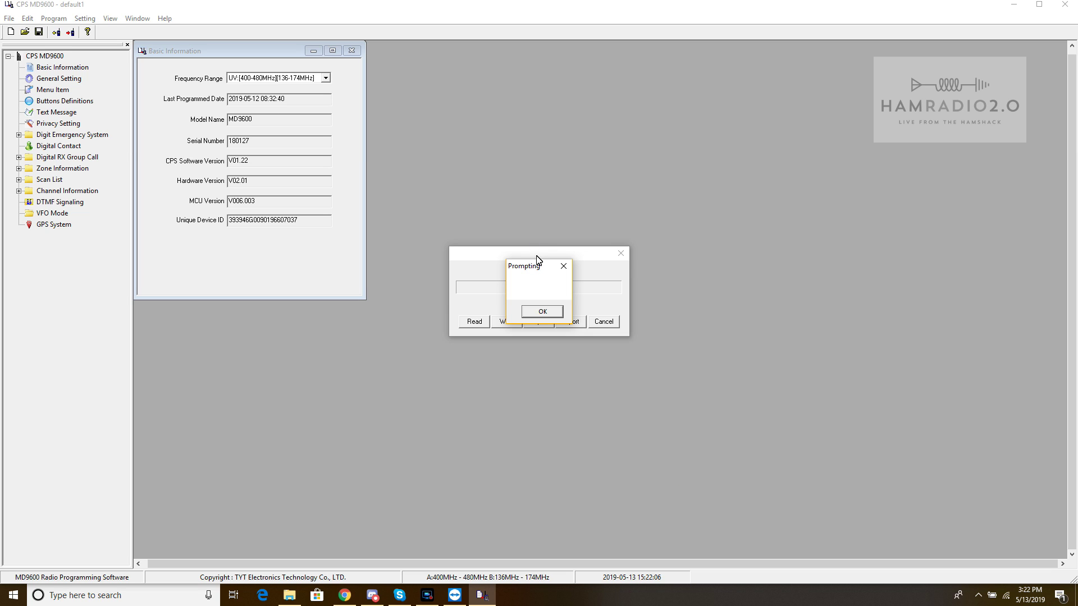
{"action": "left_click_drag", "start_coordinate": [536, 268], "coordinate": [487, 269]}
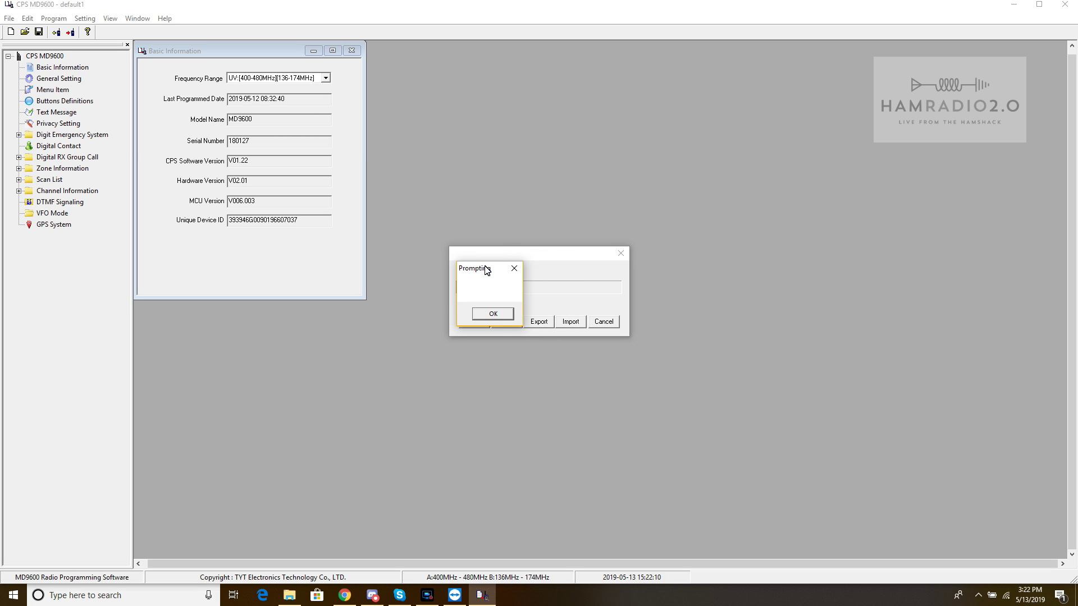
{"action": "left_click", "coordinate": [491, 315]}
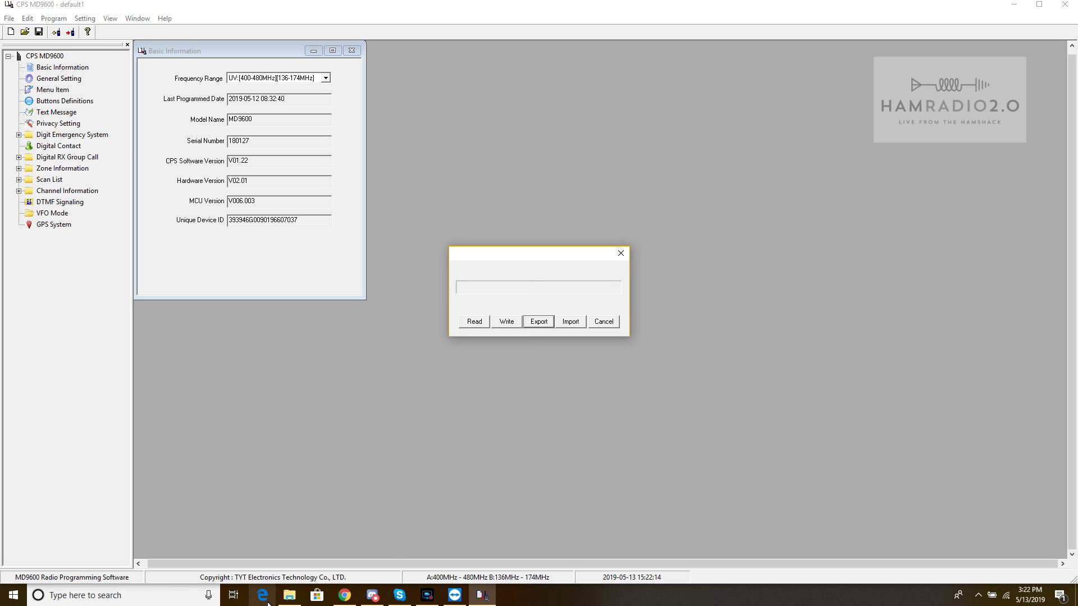
Open the exported user3 contact file from the Downloads folder in Excel.
{"action": "left_click", "coordinate": [287, 598]}
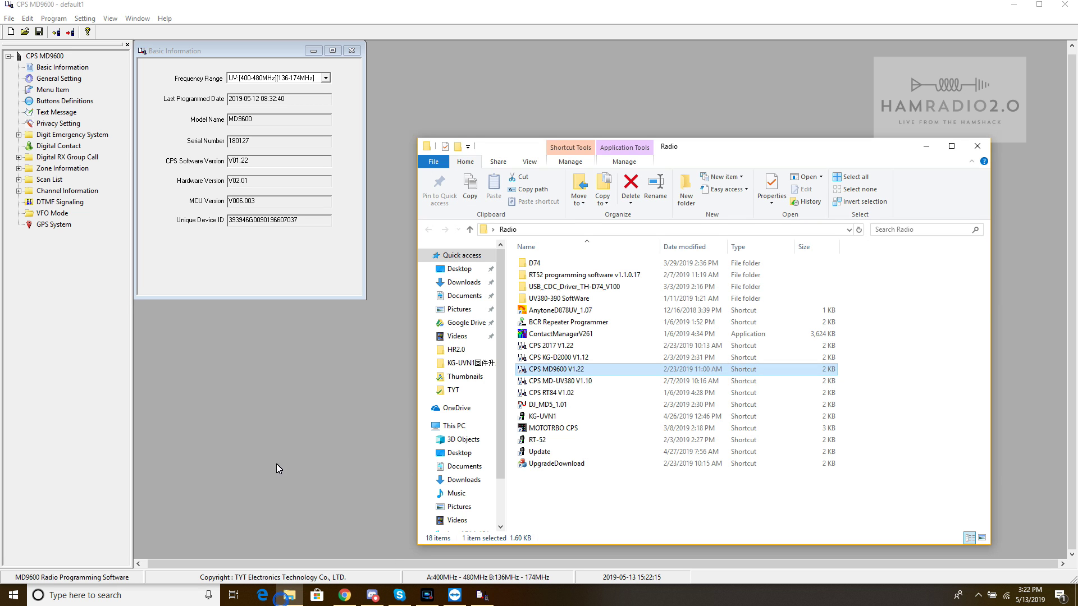
{"action": "left_click", "coordinate": [463, 283]}
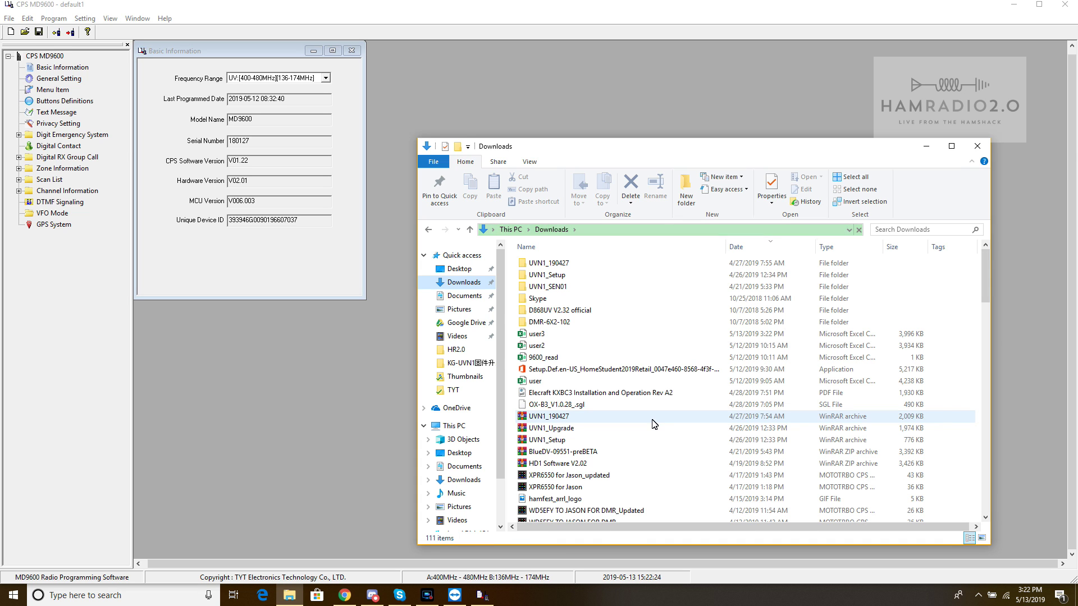
{"action": "left_click", "coordinate": [580, 335]}
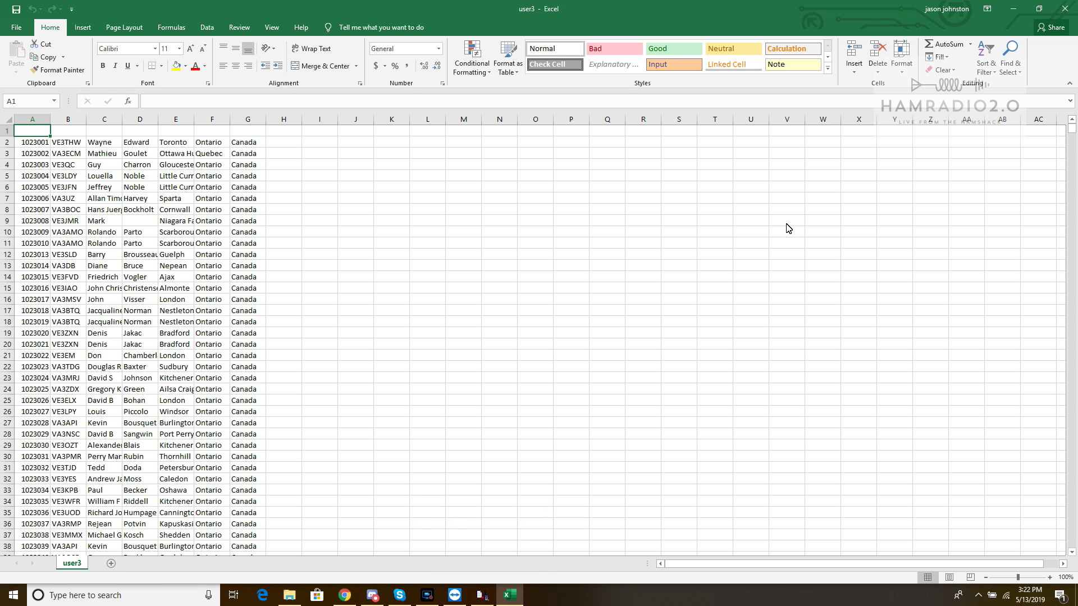
Switch to Chrome and open the Database Dump Files page on RadioID.net to locate user.csv.
{"action": "left_click", "coordinate": [342, 596]}
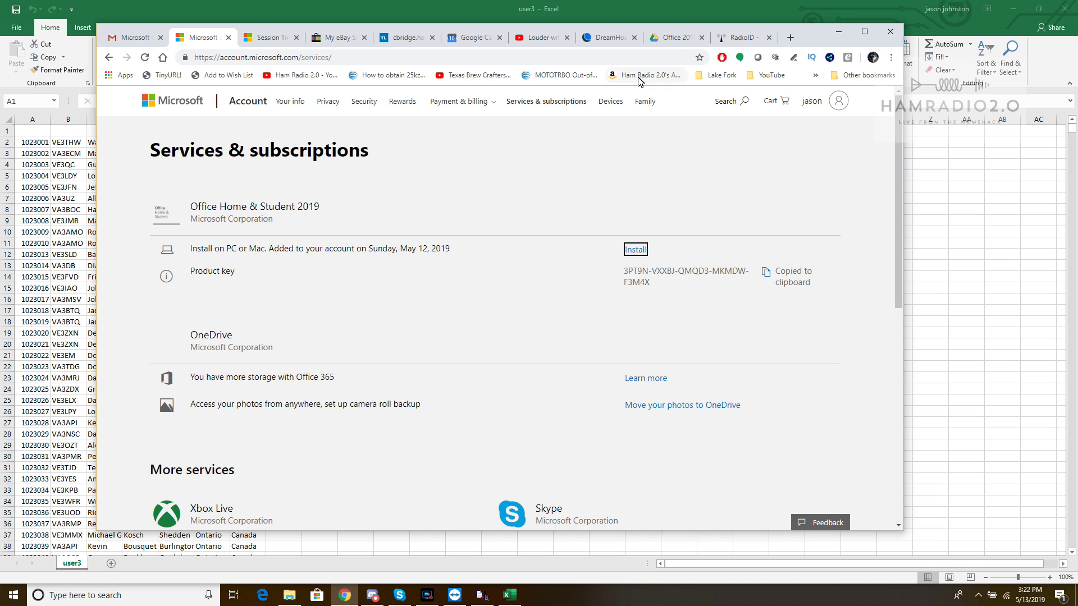
{"action": "left_click", "coordinate": [728, 39]}
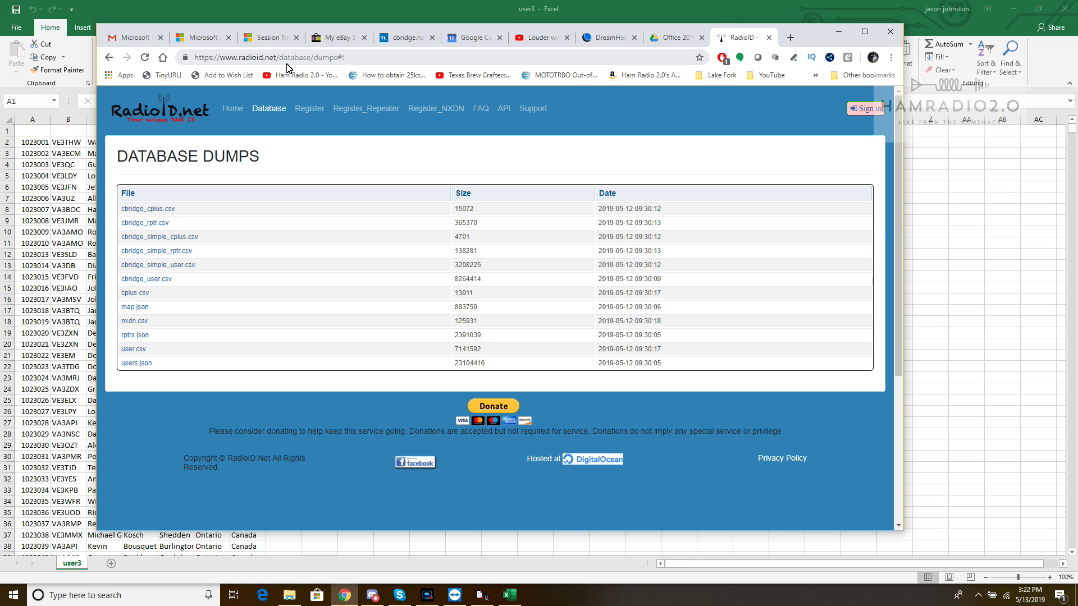
{"action": "left_click", "coordinate": [278, 110]}
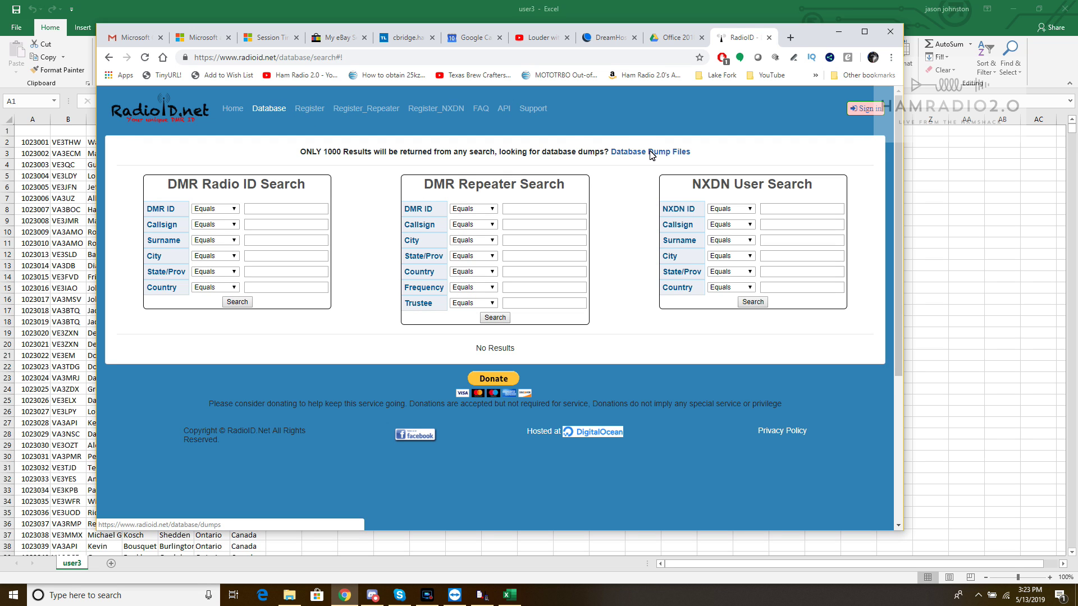
{"action": "left_click", "coordinate": [651, 155]}
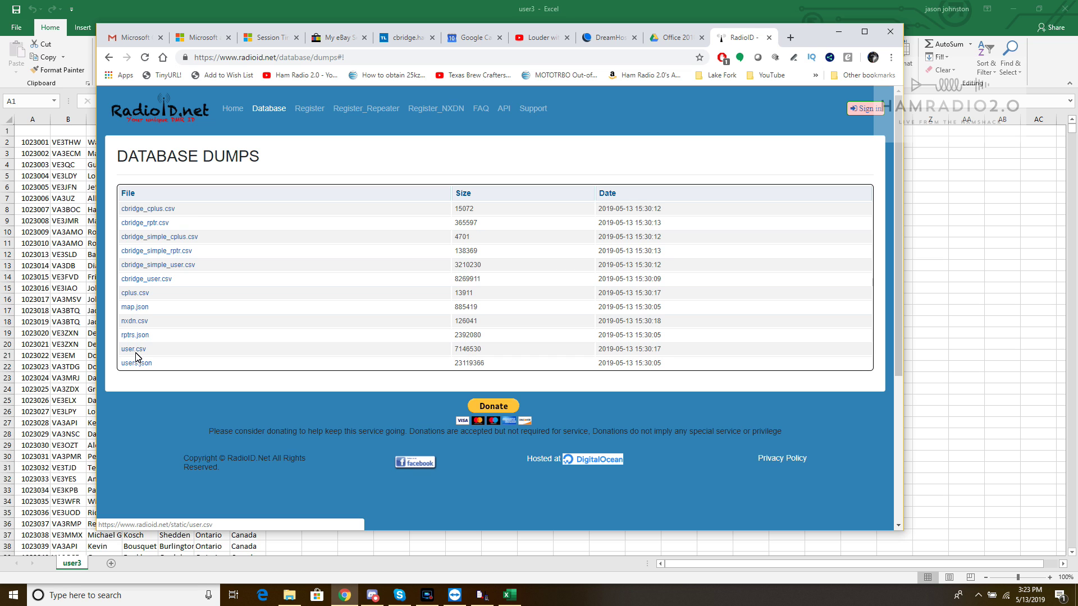
Return to the Downloads folder and open the user CSV file in Excel as read-only.
{"action": "key", "text": "alt+Tab"}
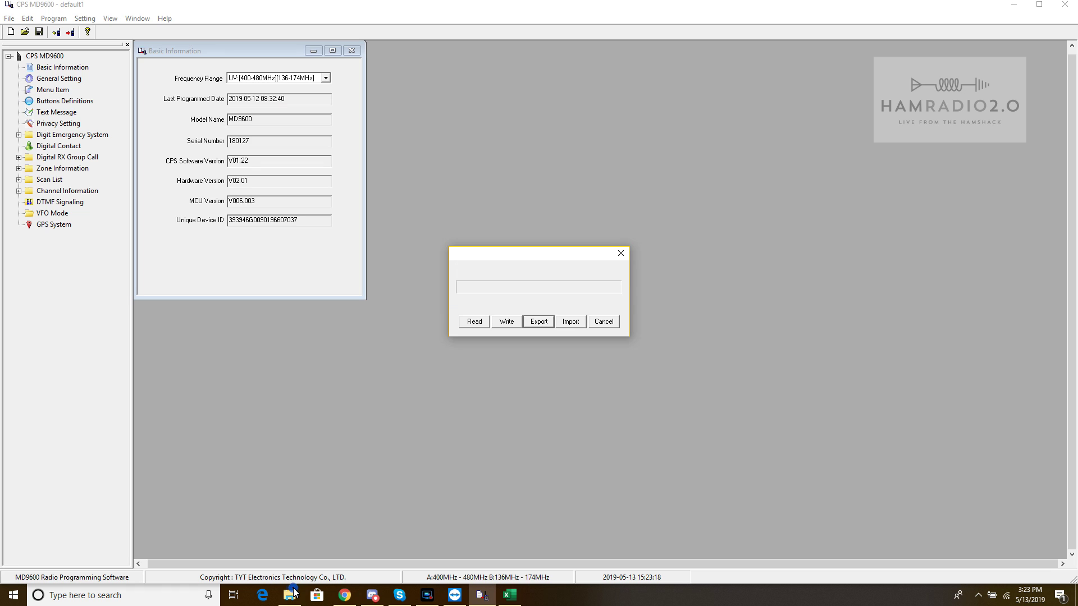
{"action": "left_click", "coordinate": [292, 594]}
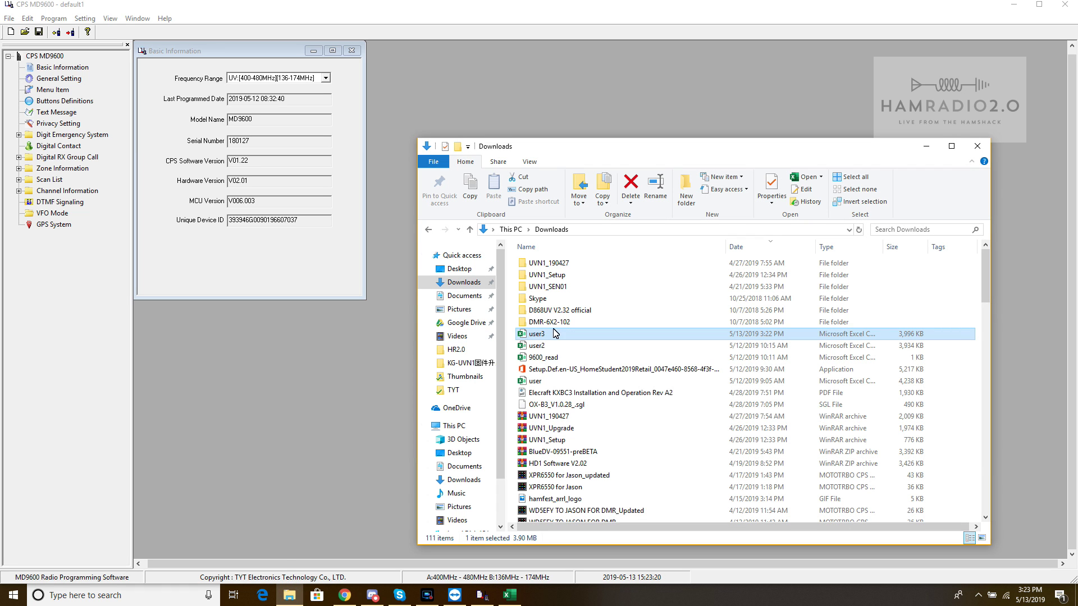
{"action": "double_click", "coordinate": [549, 383]}
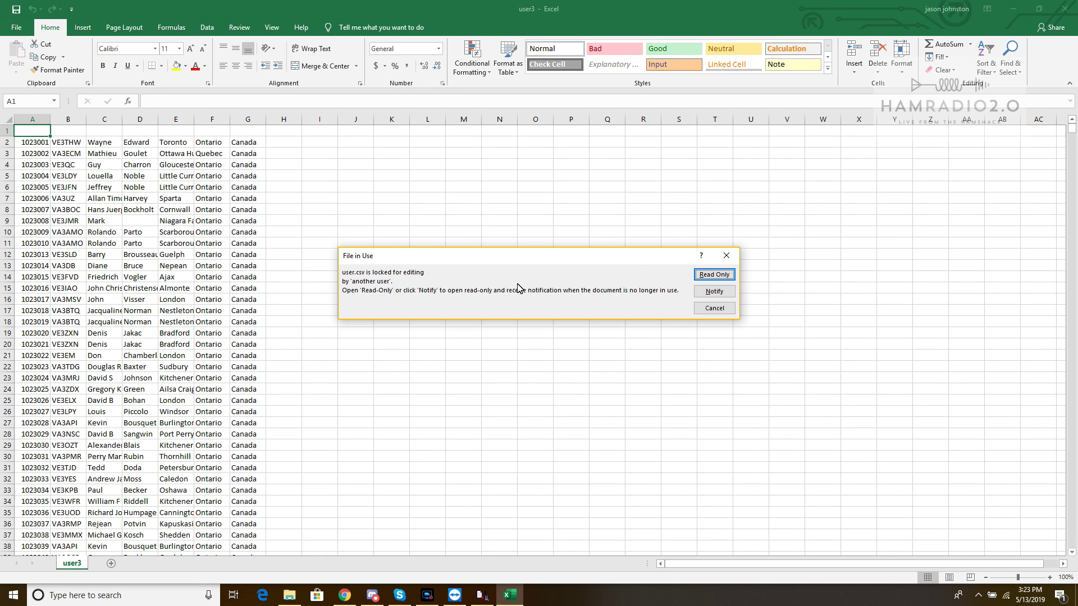
{"action": "left_click", "coordinate": [721, 276]}
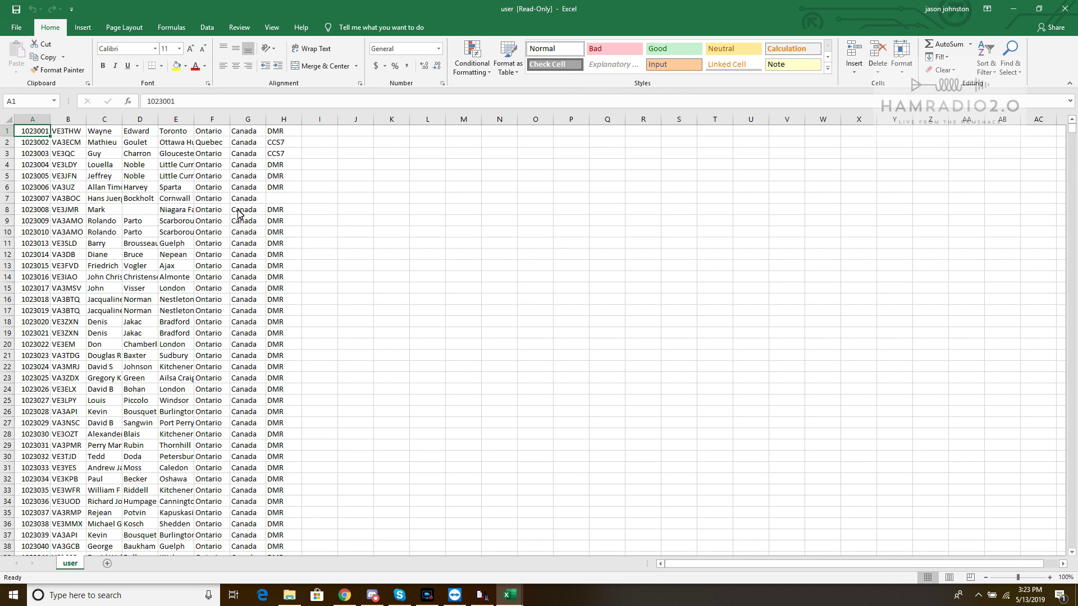
Examine column H and the last contact rows of the user sheet, then close that workbook.
{"action": "left_click", "coordinate": [284, 119]}
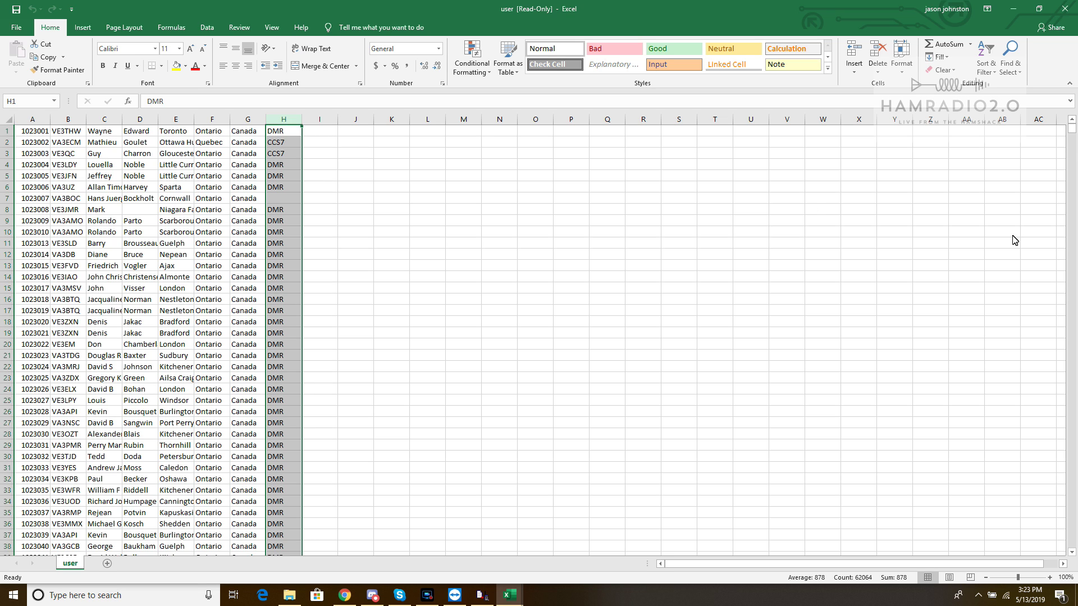
{"action": "left_click_drag", "start_coordinate": [1072, 135], "coordinate": [1074, 512]}
{"action": "left_click", "coordinate": [1074, 537]}
{"action": "left_click_drag", "start_coordinate": [1074, 541], "coordinate": [1074, 546]}
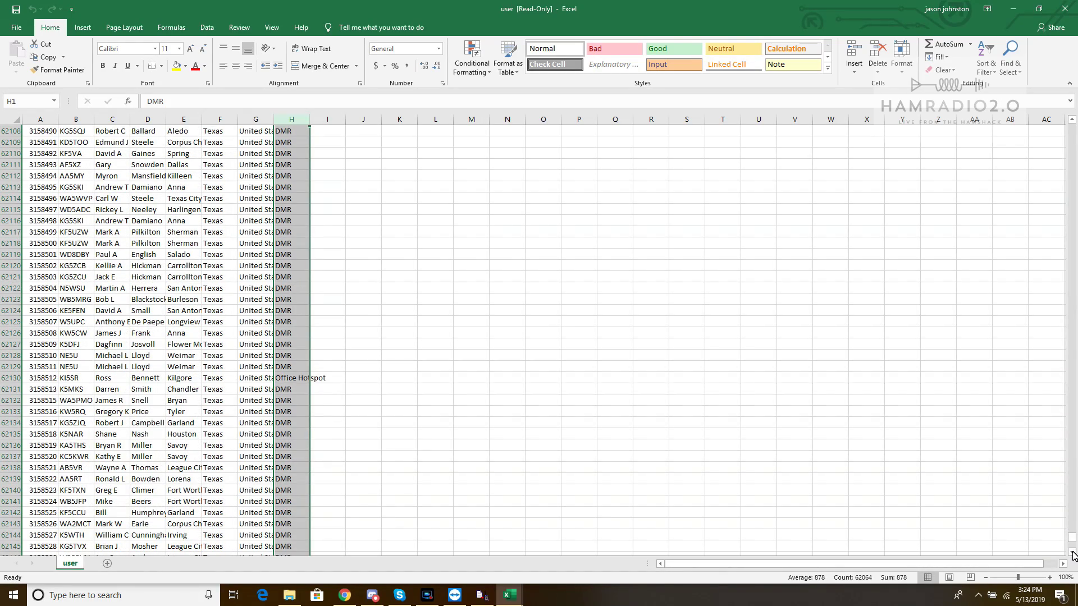
{"action": "left_click_drag", "start_coordinate": [1072, 554], "coordinate": [1072, 556]}
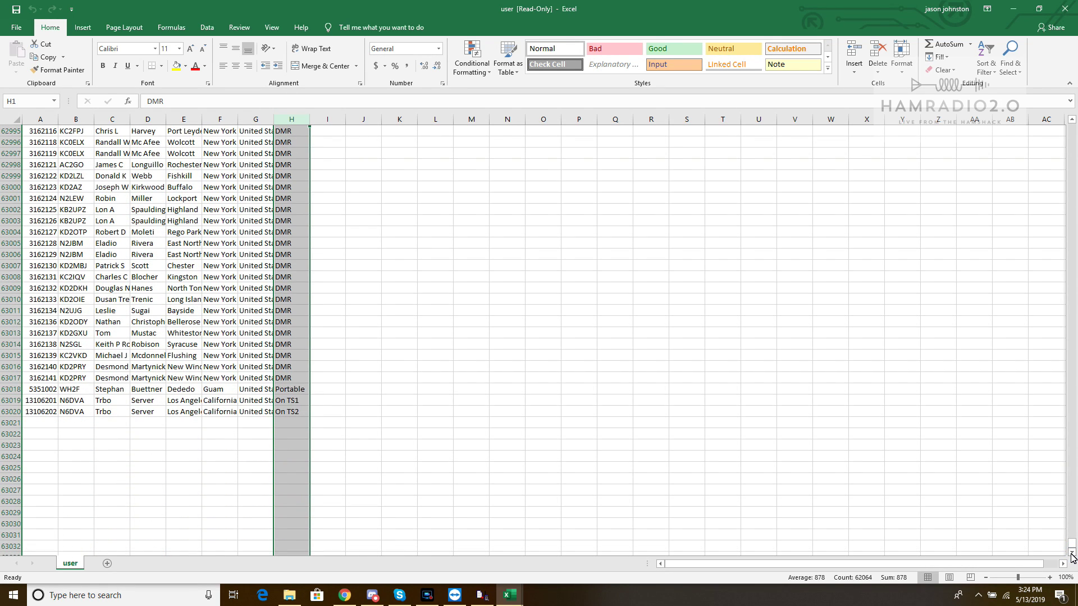
{"action": "left_click_drag", "start_coordinate": [1072, 555], "coordinate": [1072, 556]}
{"action": "left_click", "coordinate": [1063, 16]}
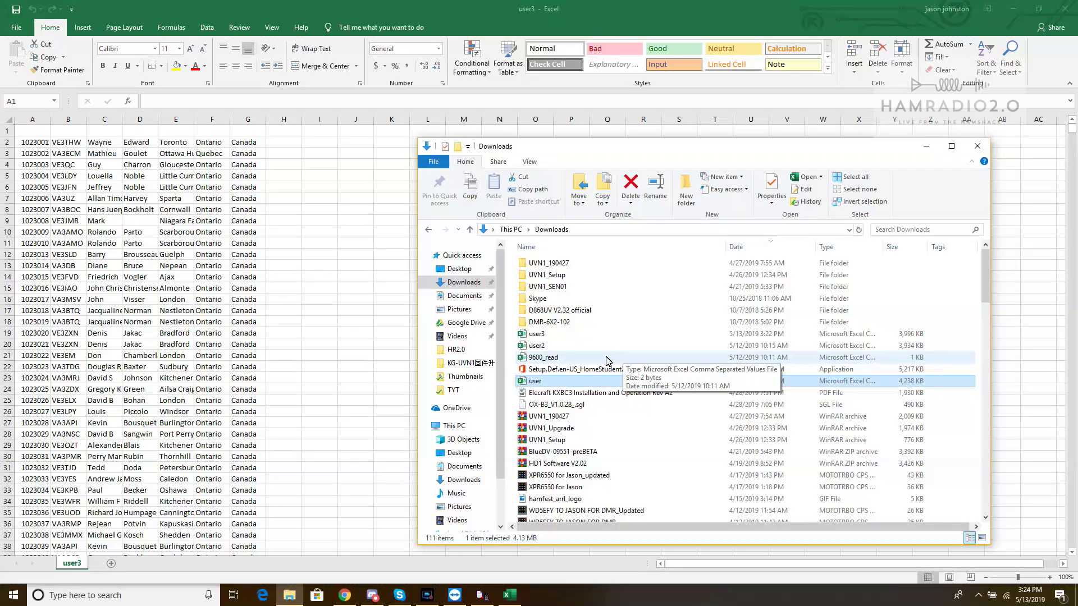
Open user2 from the Downloads folder and select its header row from Radio ID through Country.
{"action": "left_click", "coordinate": [606, 358]}
{"action": "left_click_drag", "start_coordinate": [606, 358], "coordinate": [557, 363]}
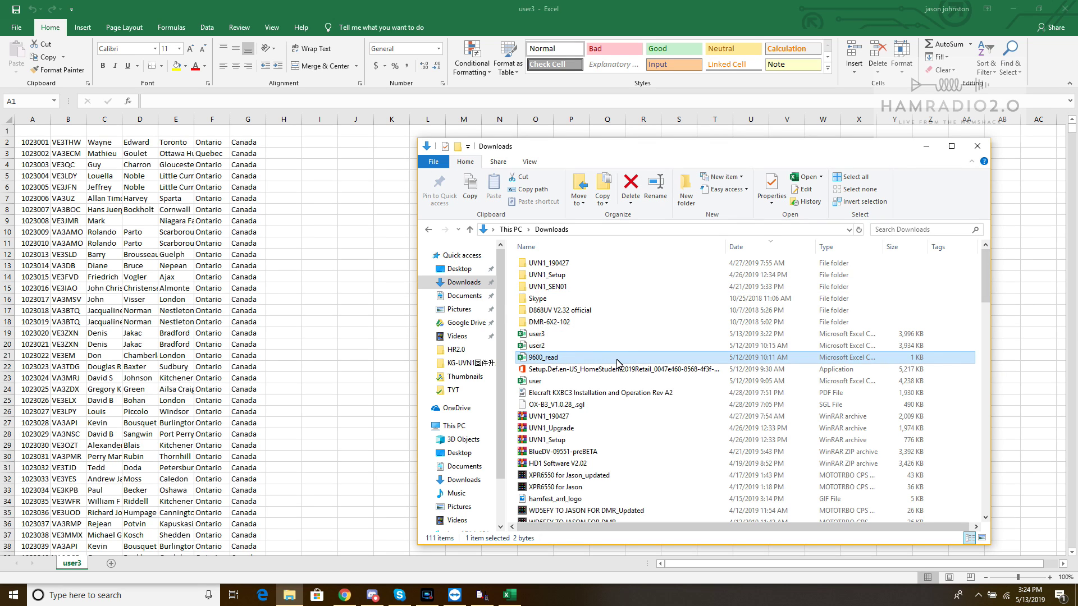
{"action": "double_click", "coordinate": [536, 346]}
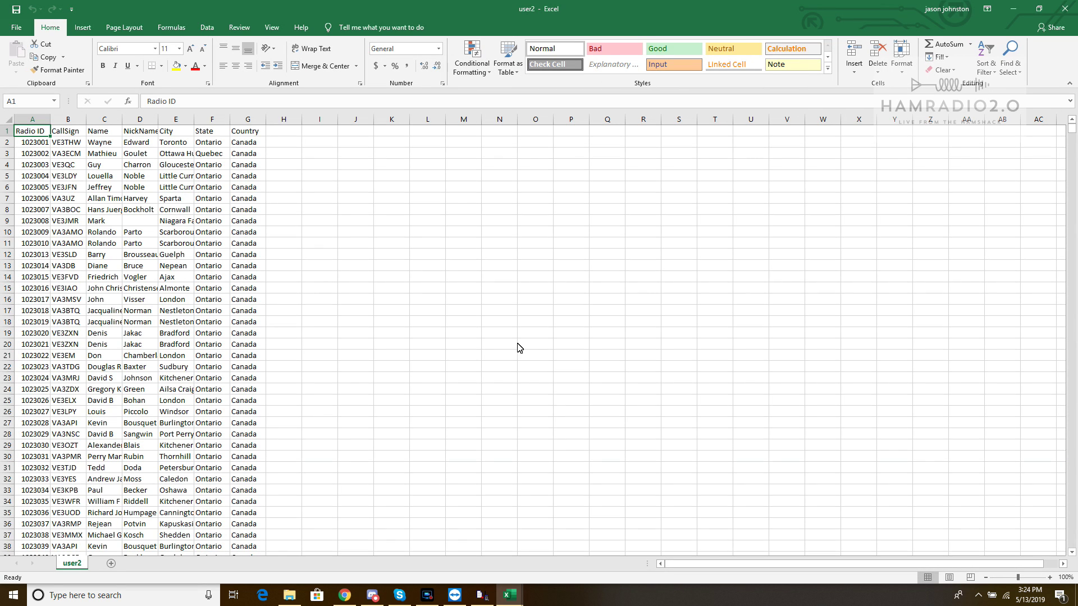
{"action": "left_click_drag", "start_coordinate": [21, 134], "coordinate": [241, 130]}
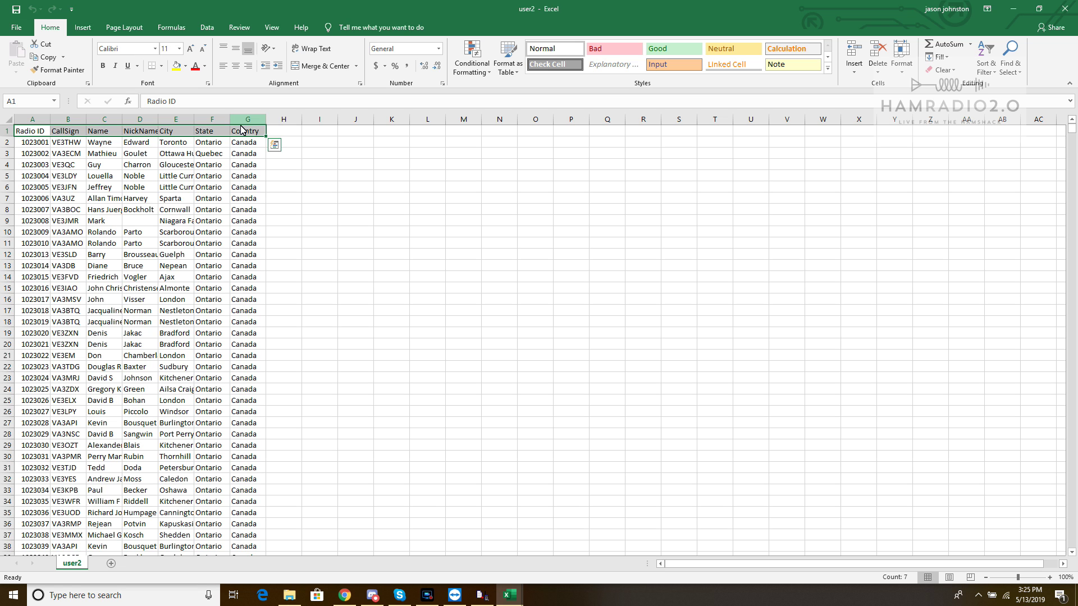
Close user2, open user3 from the Downloads folder to examine its first row and last contact rows, and close it.
{"action": "left_click", "coordinate": [1062, 8]}
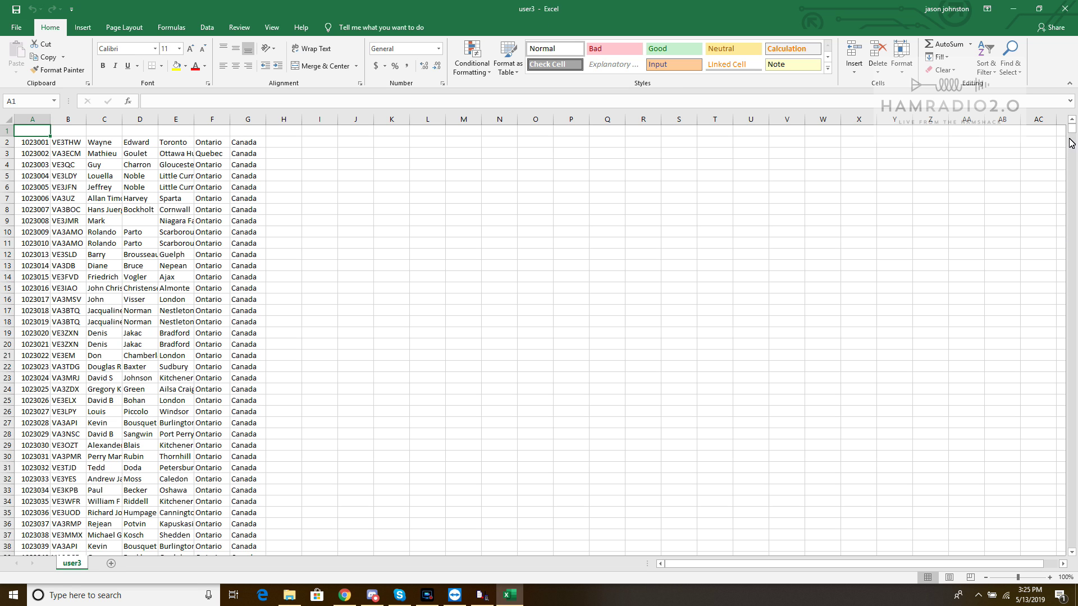
{"action": "left_click_drag", "start_coordinate": [1072, 136], "coordinate": [1071, 542]}
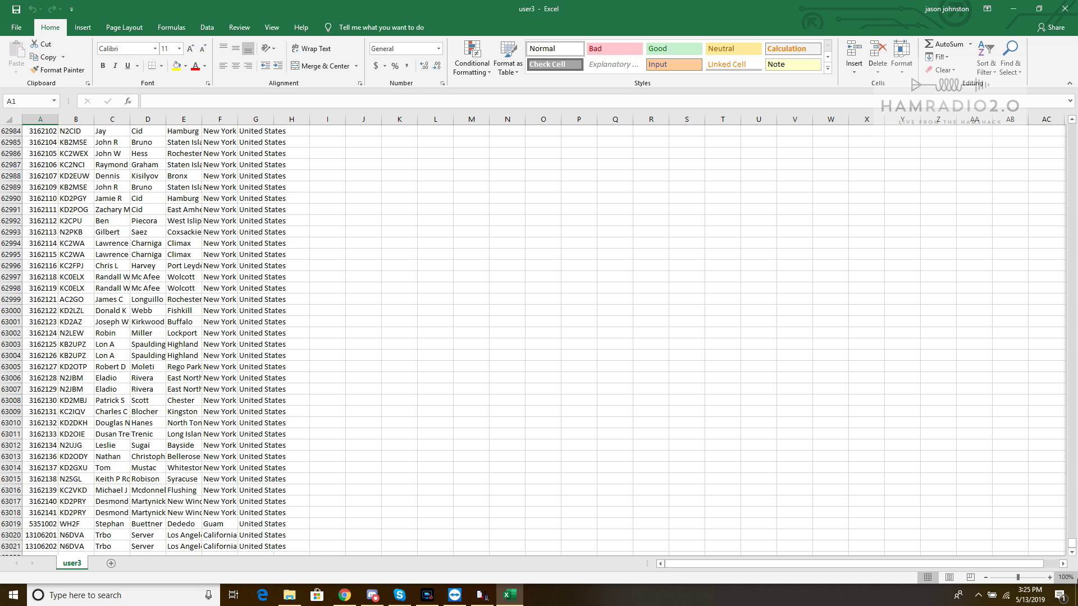
{"action": "scroll", "coordinate": [1072, 558], "scroll_direction": "down", "scroll_amount": 2}
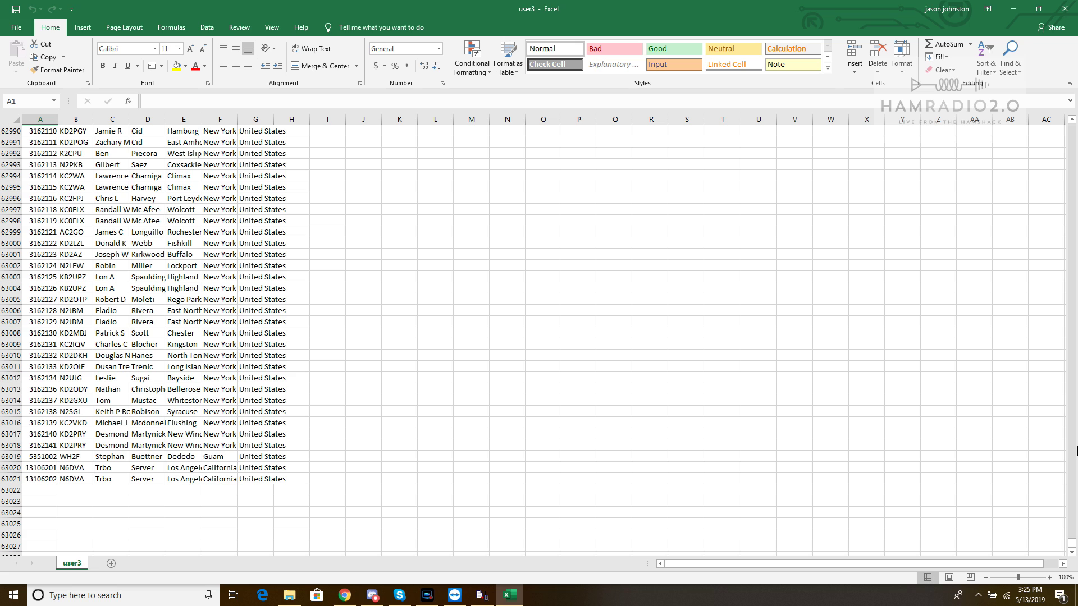
{"action": "left_click_drag", "start_coordinate": [1072, 542], "coordinate": [1073, 116]}
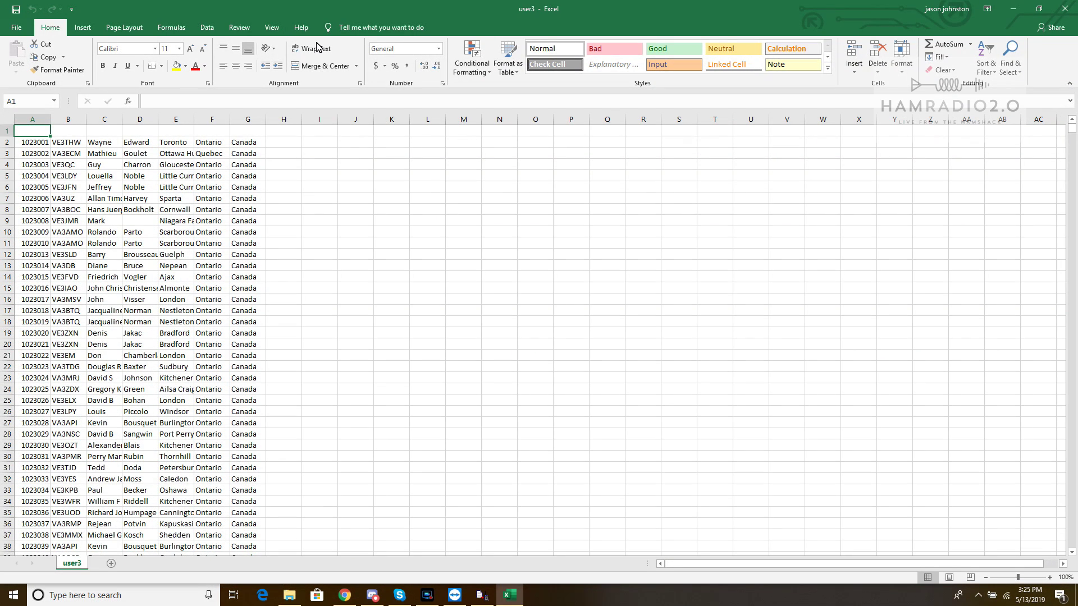
{"action": "left_click", "coordinate": [1064, 9]}
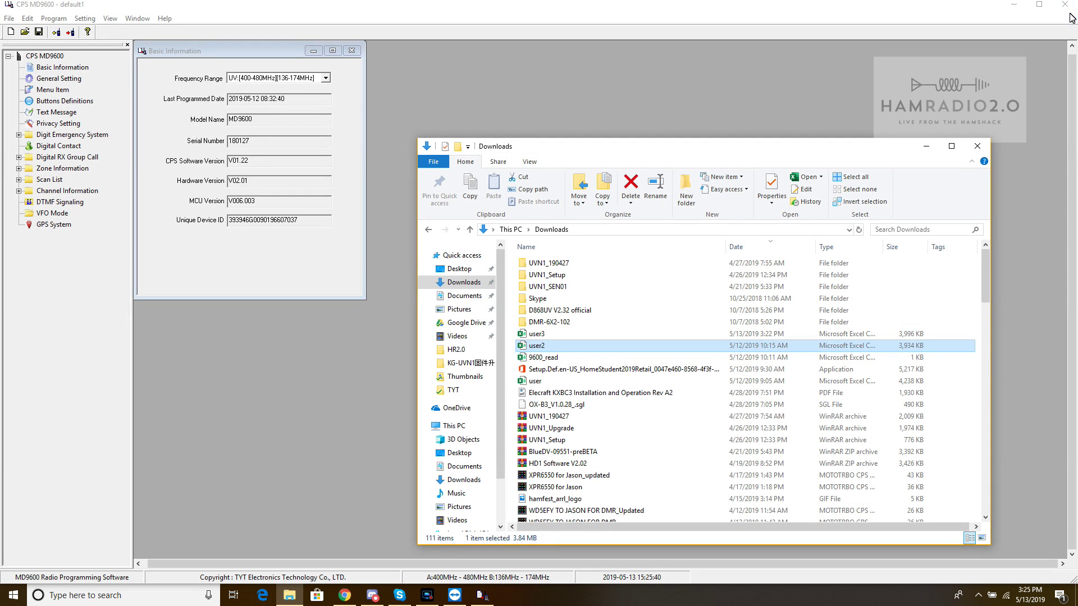
Switch to the CPS MD9600 software and import the user3 contacts file from the Downloads folder.
{"action": "left_click", "coordinate": [461, 81]}
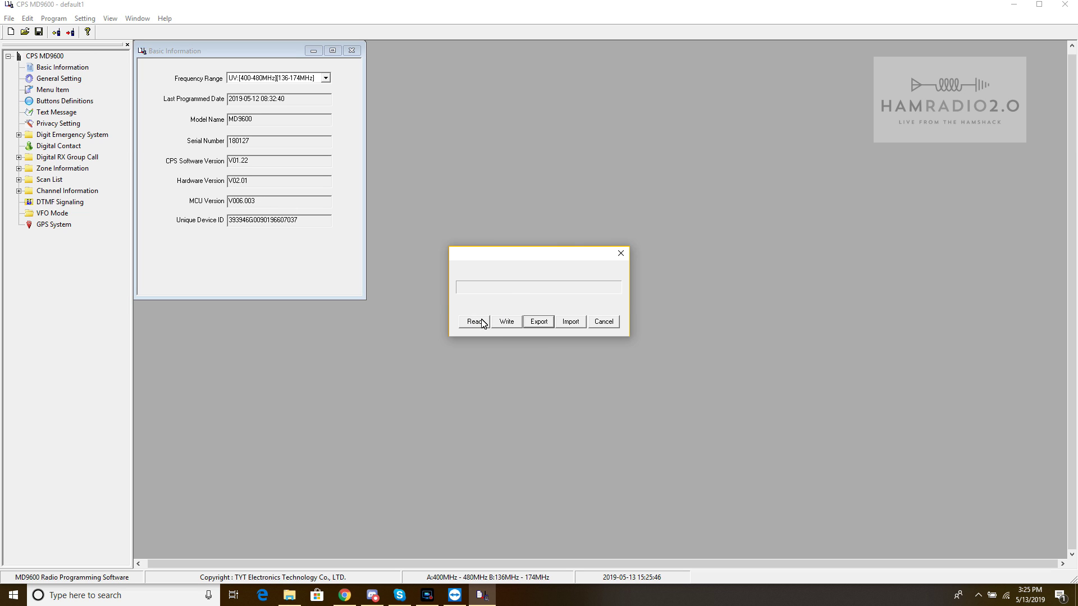
{"action": "left_click", "coordinate": [570, 322]}
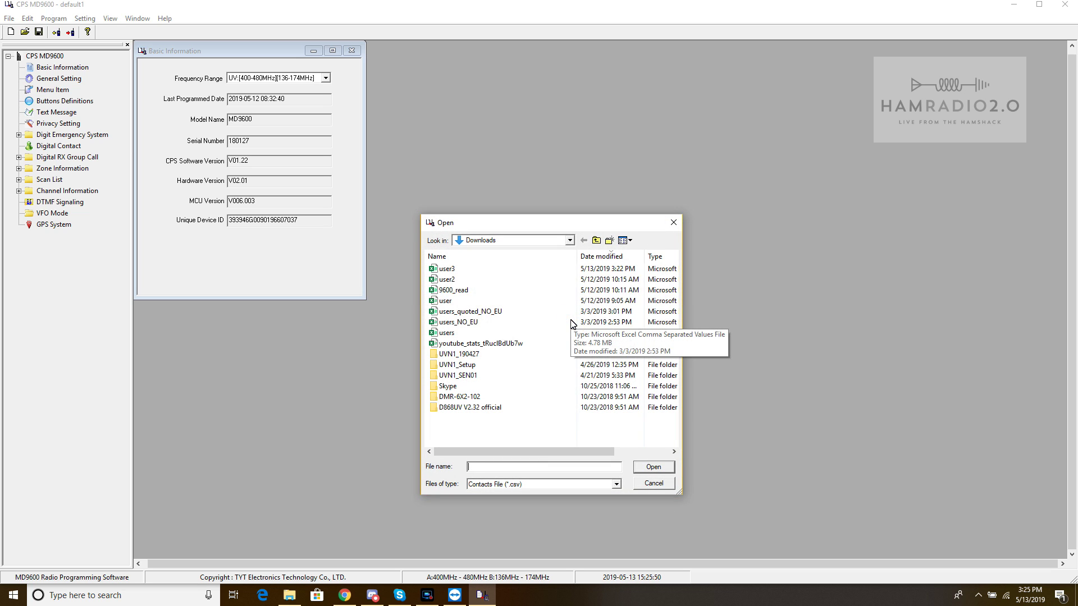
{"action": "double_click", "coordinate": [449, 271]}
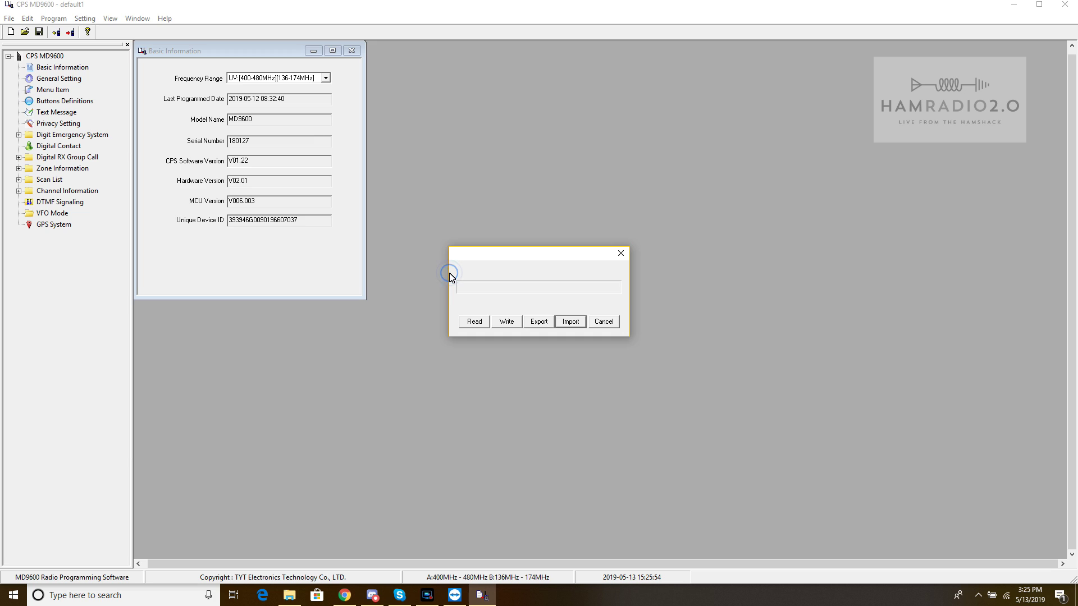